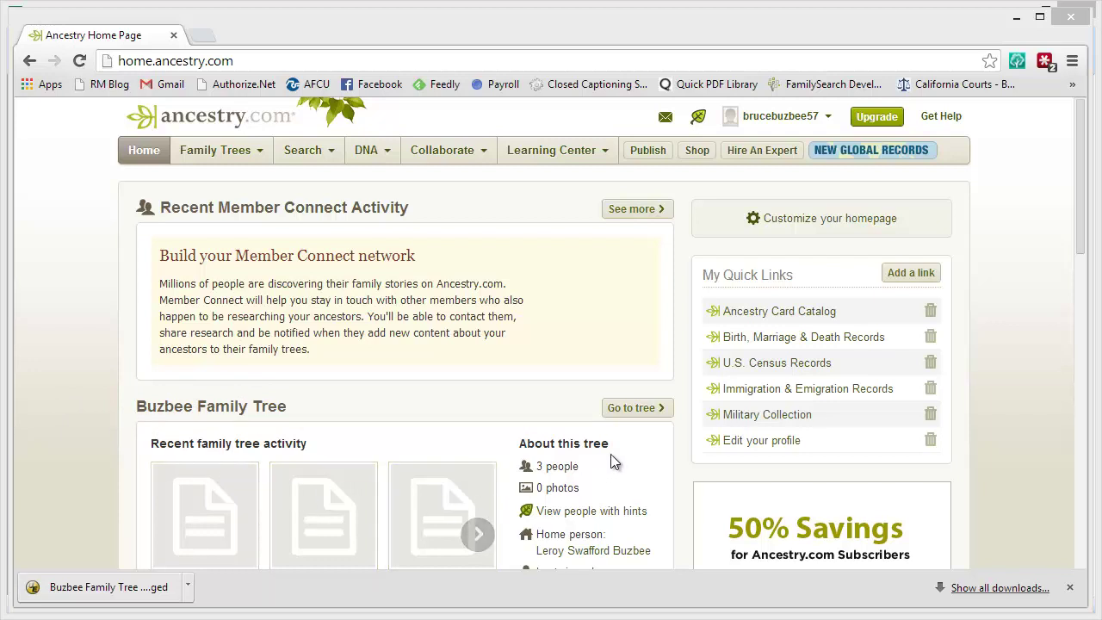
left_click(629, 414)
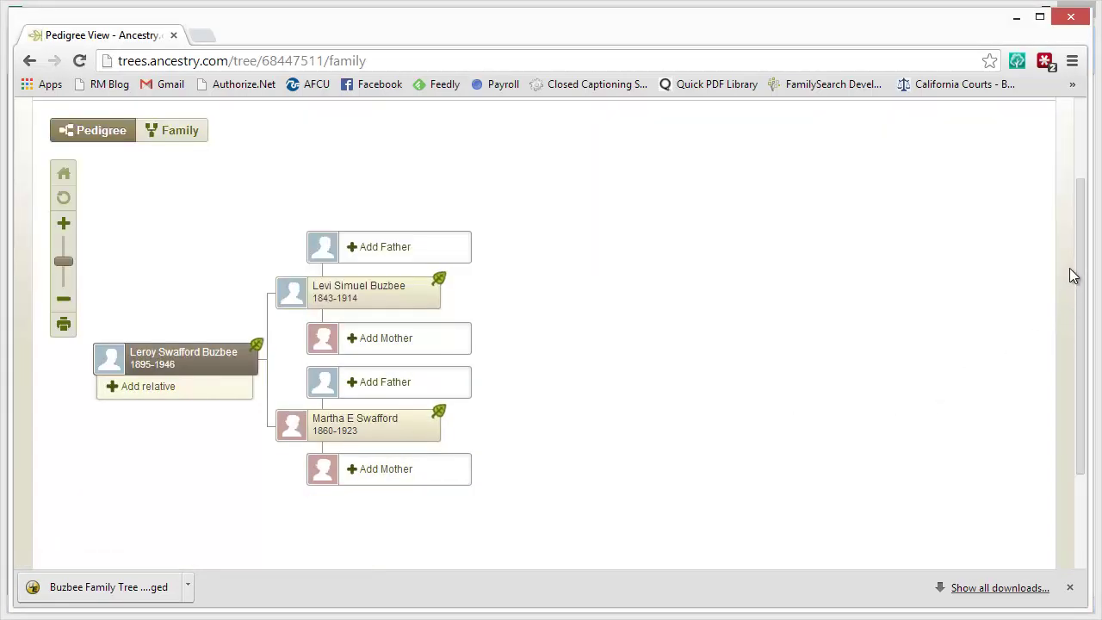
scroll(1077, 255, "down", 1)
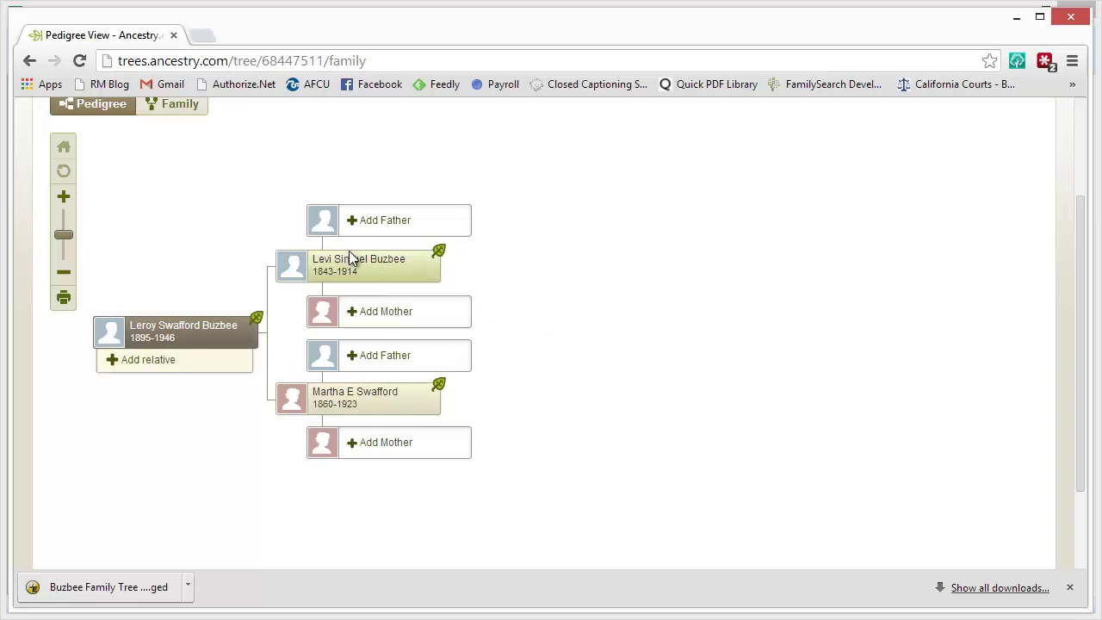
mouse_move(349, 269)
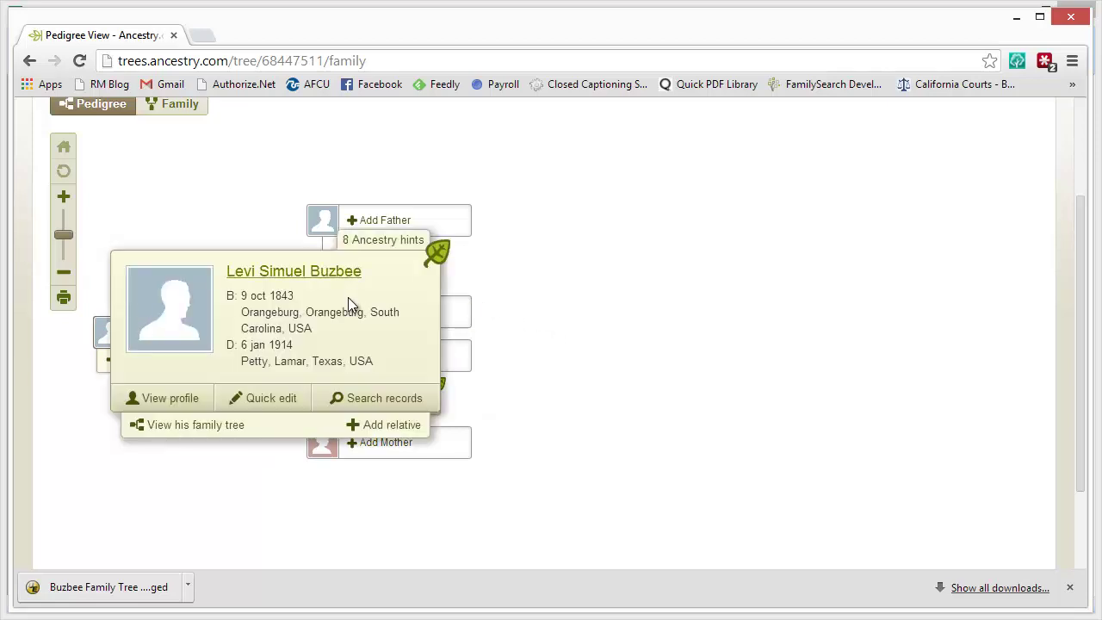
left_click(165, 398)
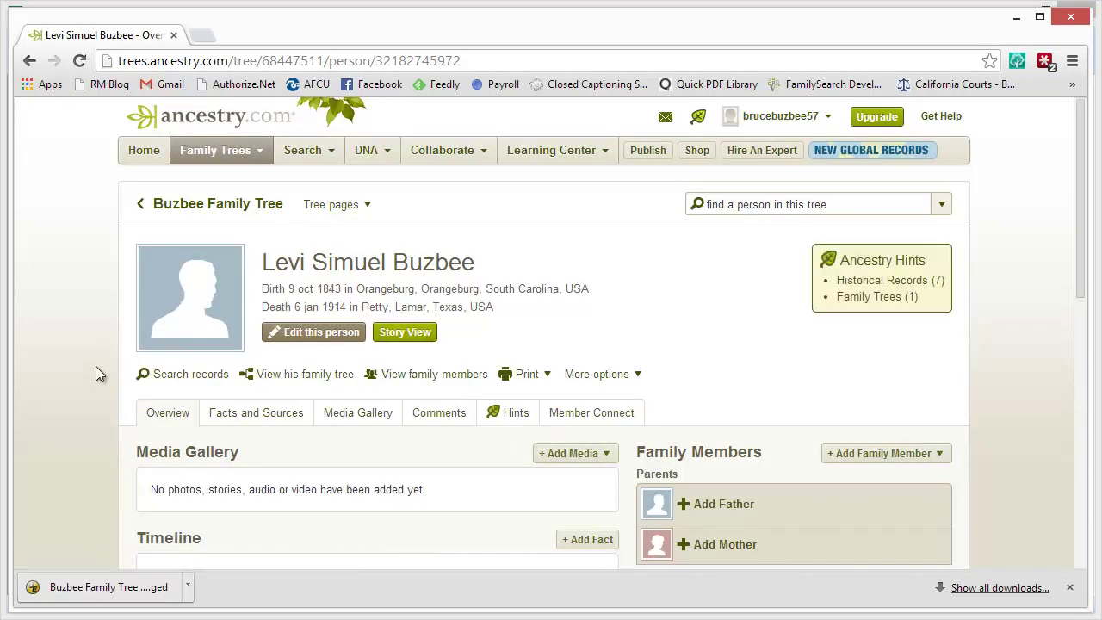
scroll(95, 373, "down", 2)
scroll(96, 369, "down", 3)
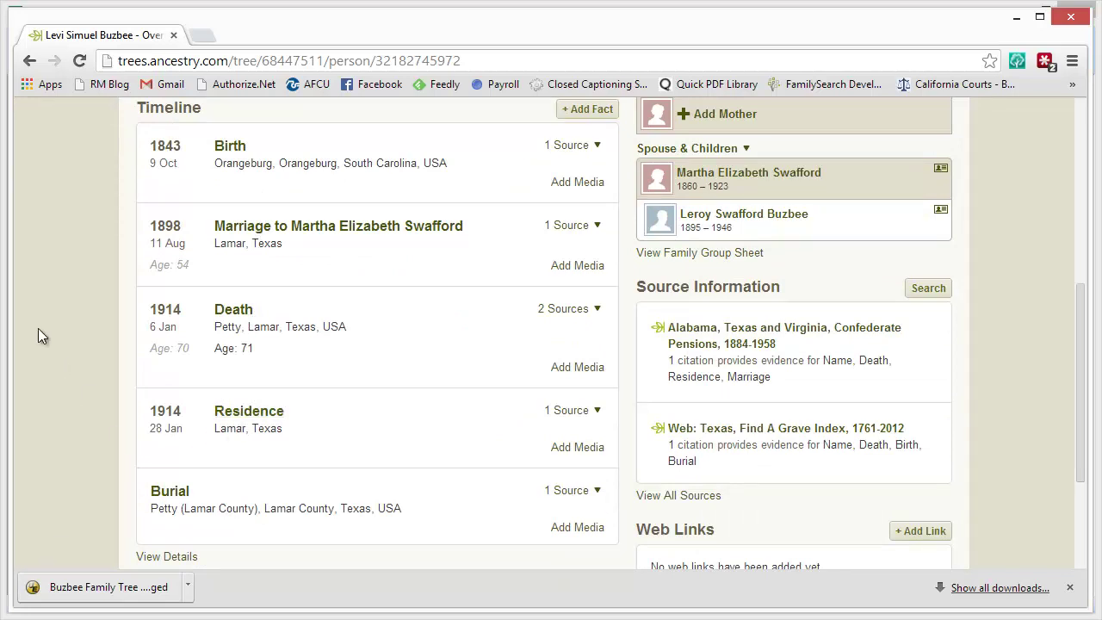
scroll(38, 332, "up", 1)
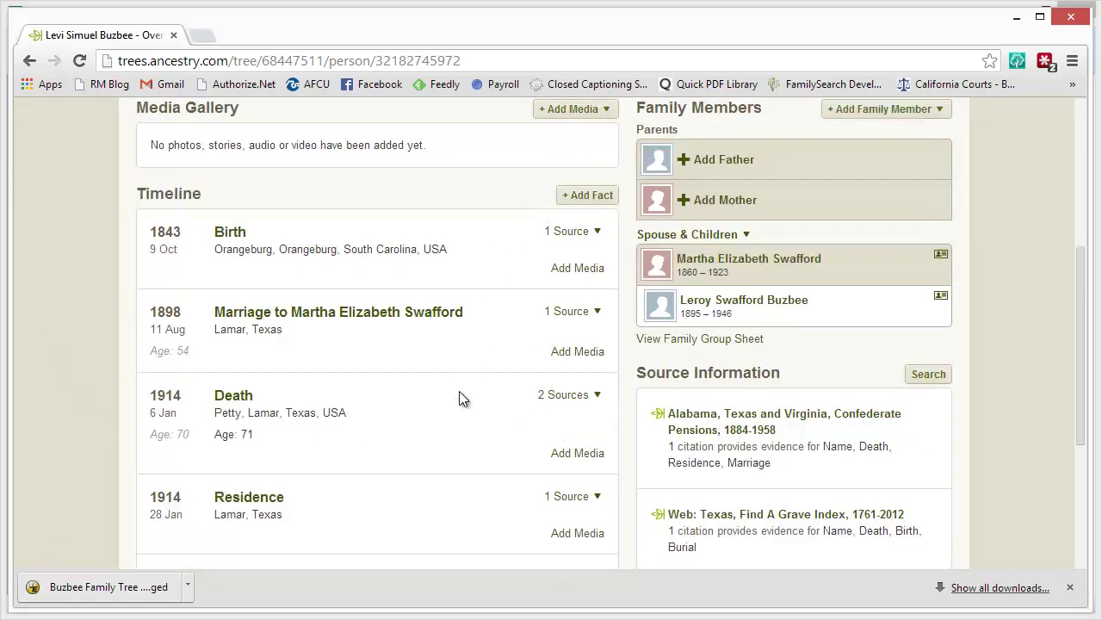
left_click(568, 402)
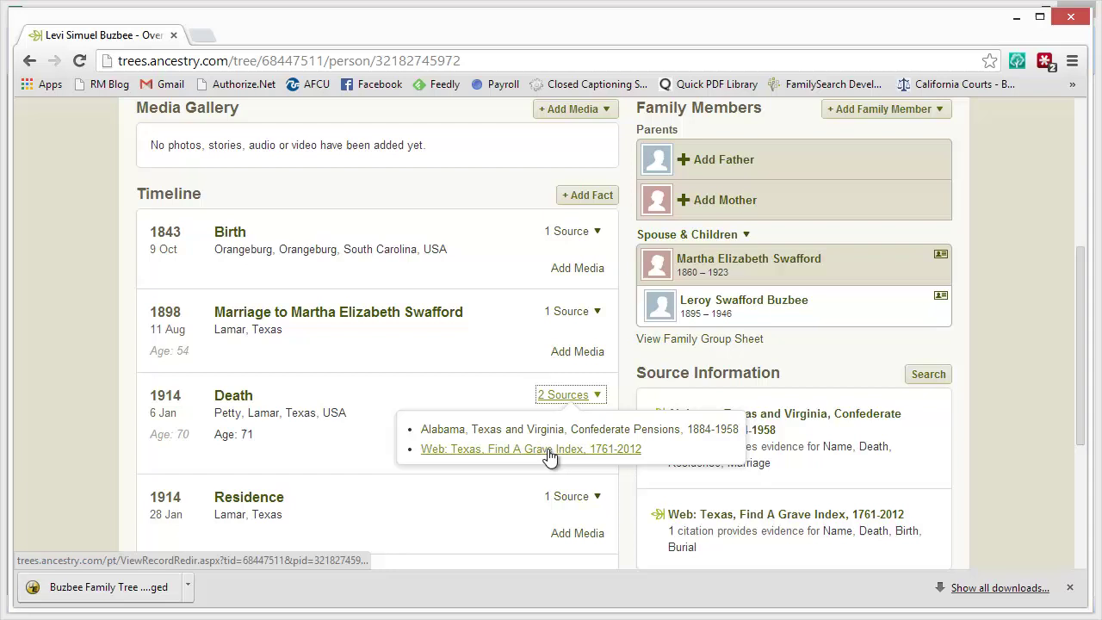
left_click(70, 351)
scroll(110, 374, "up", 4)
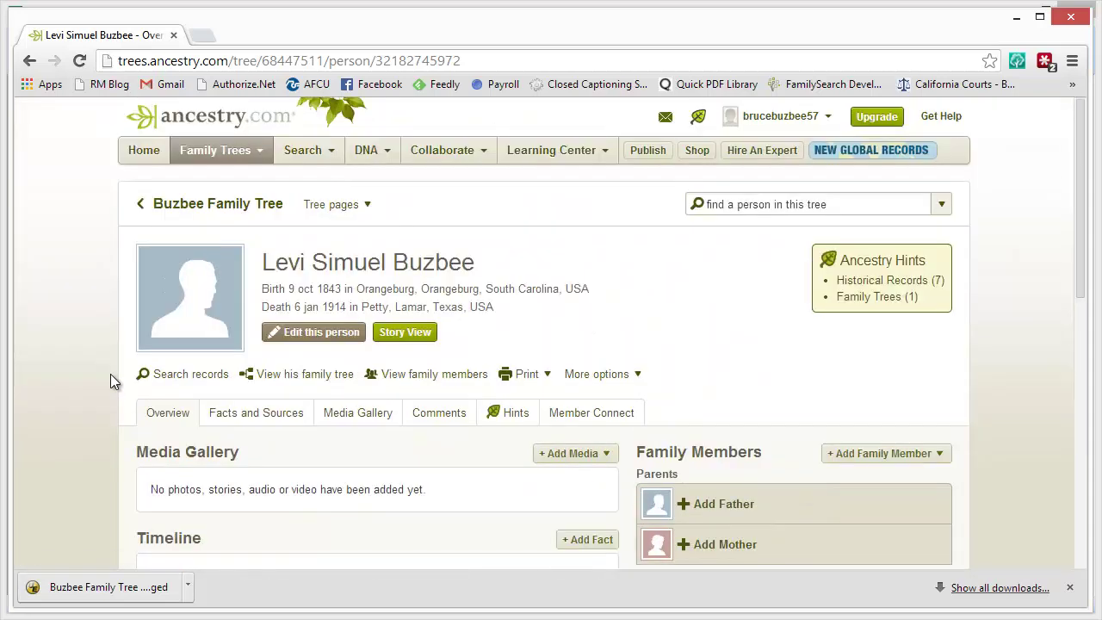
left_click(197, 209)
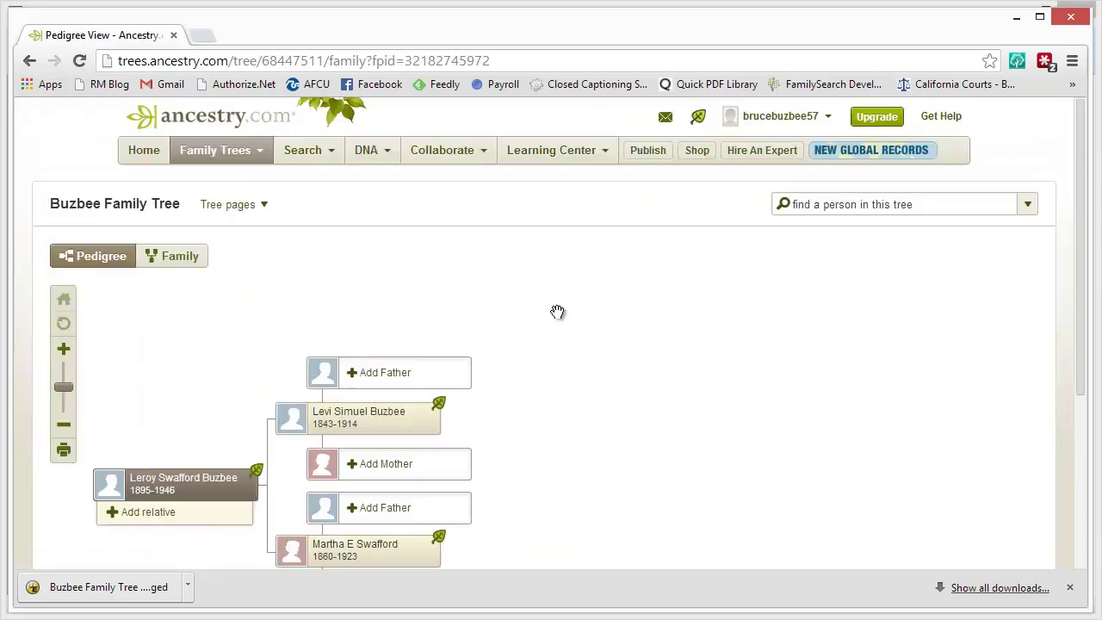
Step: Go to the Buzbee Family Tree's Tree Settings and scroll to the GEDCOM export option
left_click(217, 207)
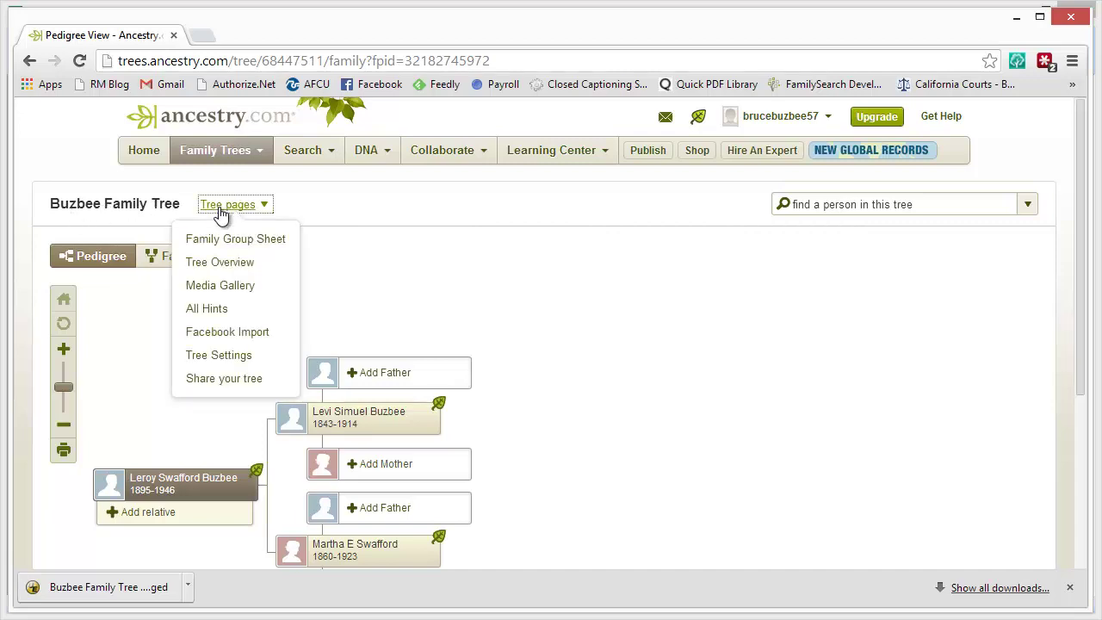
left_click(219, 360)
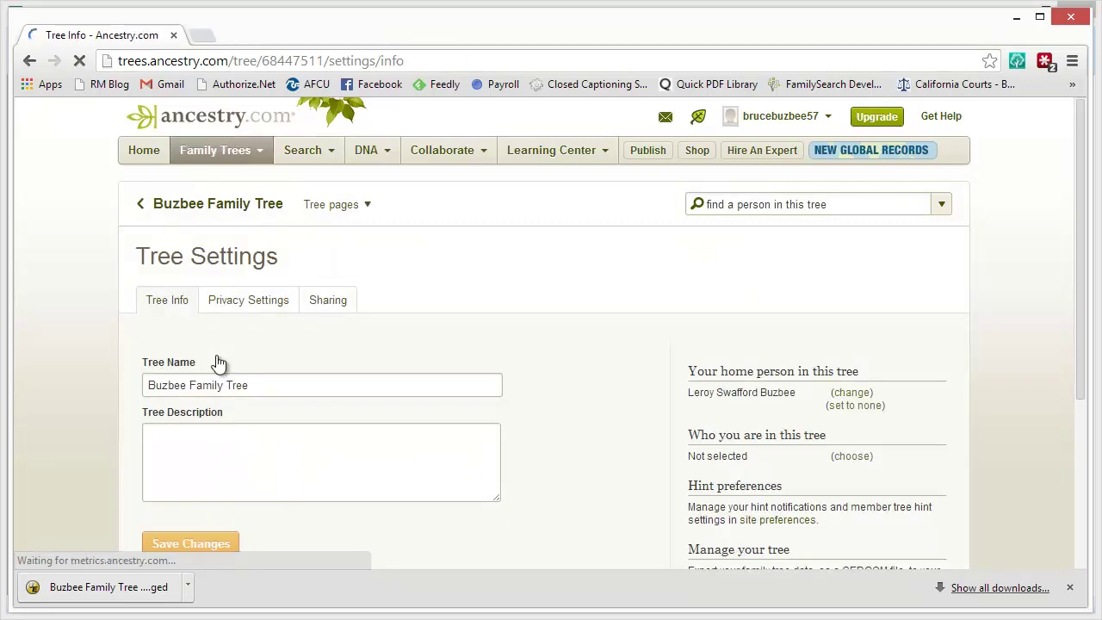
scroll(52, 277, "down", 2)
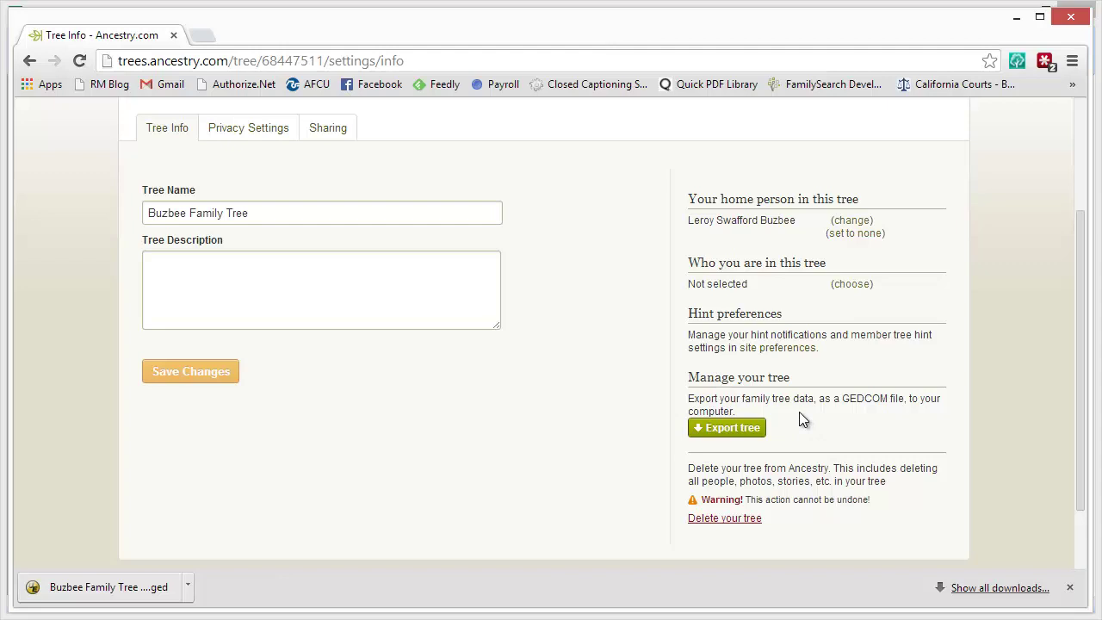
Step: Export the tree and download the resulting Buzbee Family Tree.ged file
left_click(730, 430)
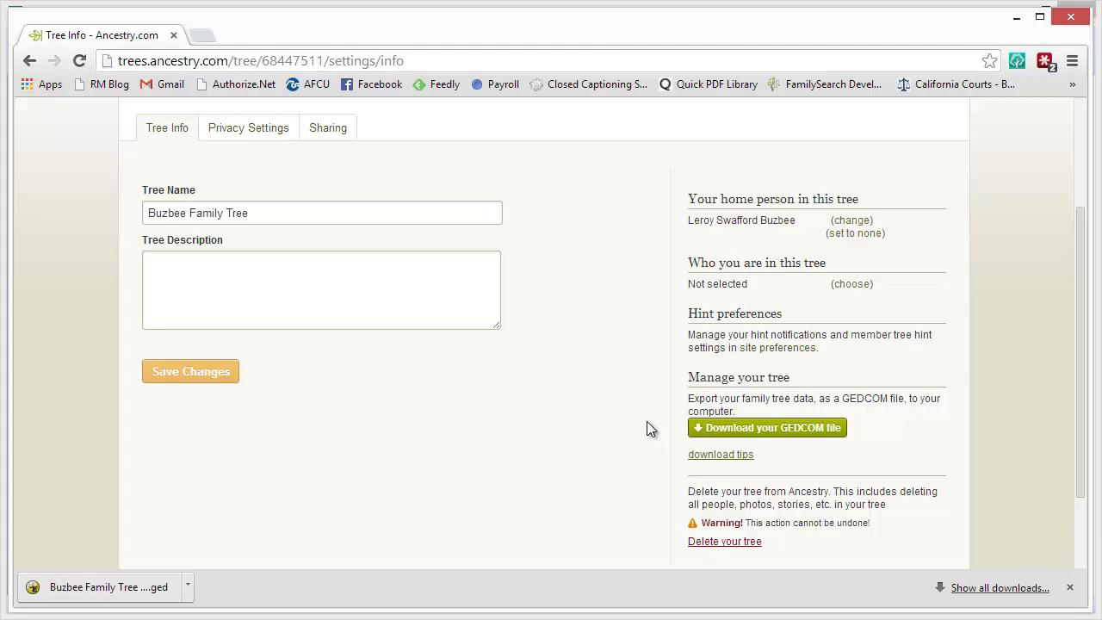
left_click(749, 431)
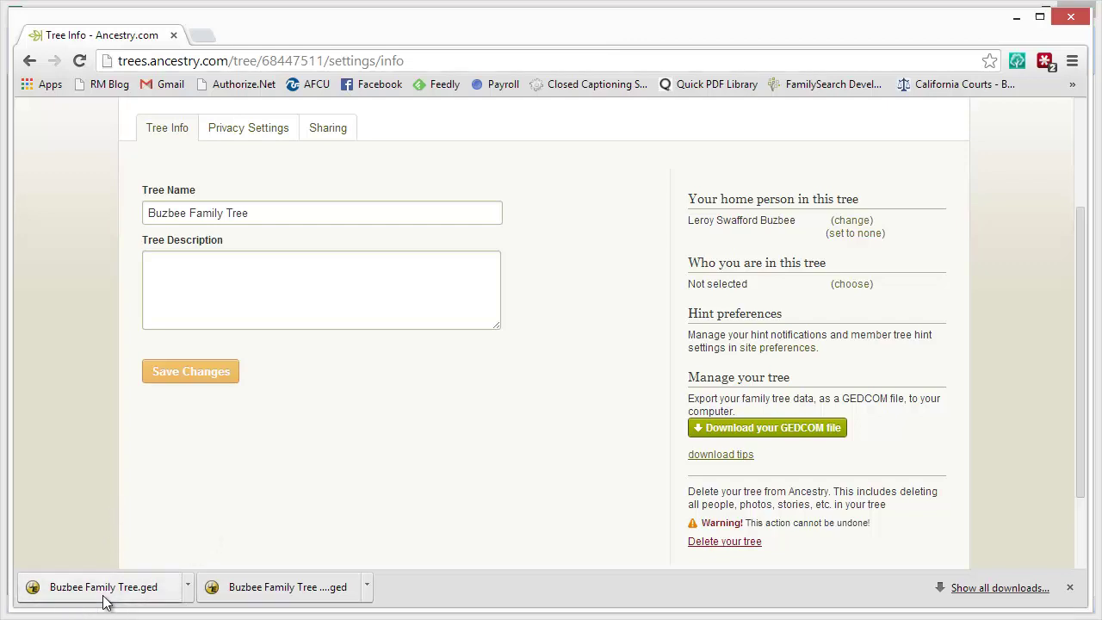
left_click(188, 592)
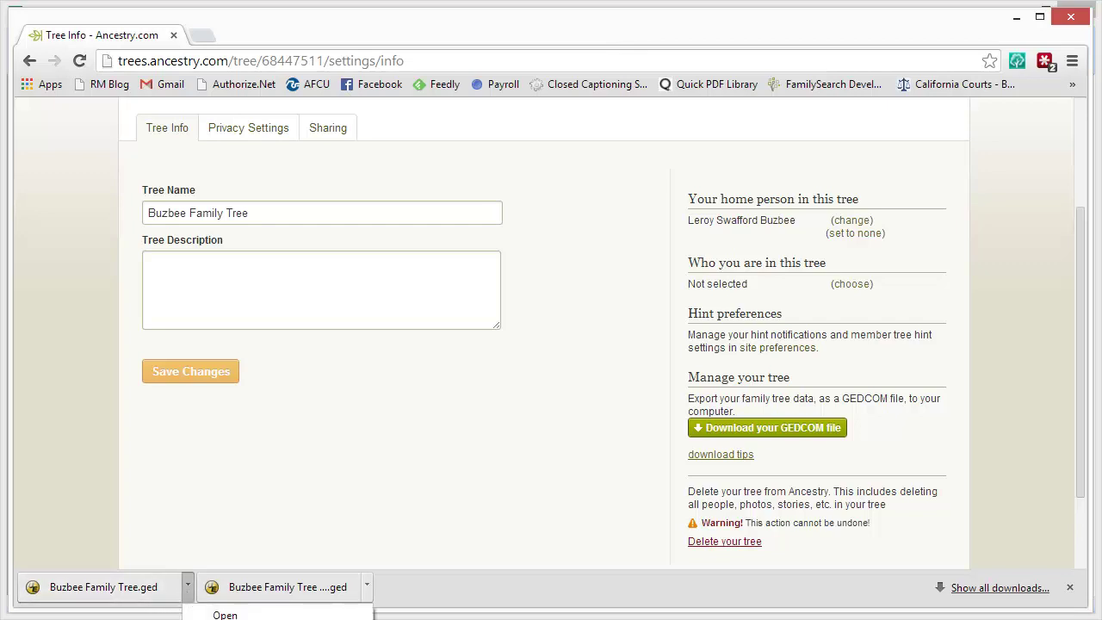
left_click(100, 512)
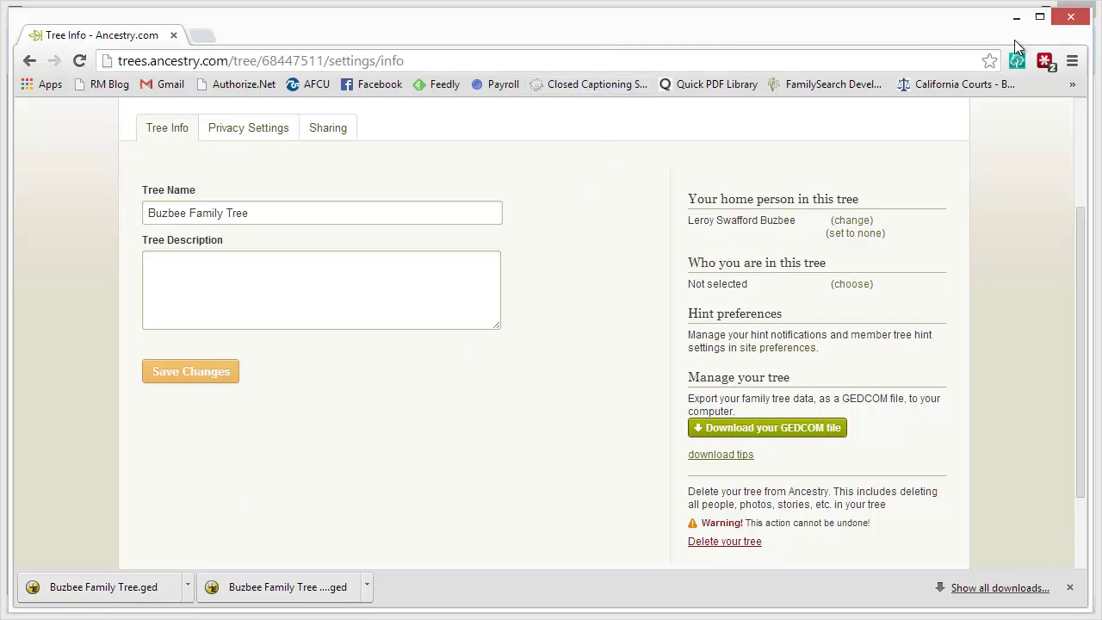
Step: Close Chrome and start a RootsMagic import of type 'GEDCOM (Other programs)'
left_click(1076, 21)
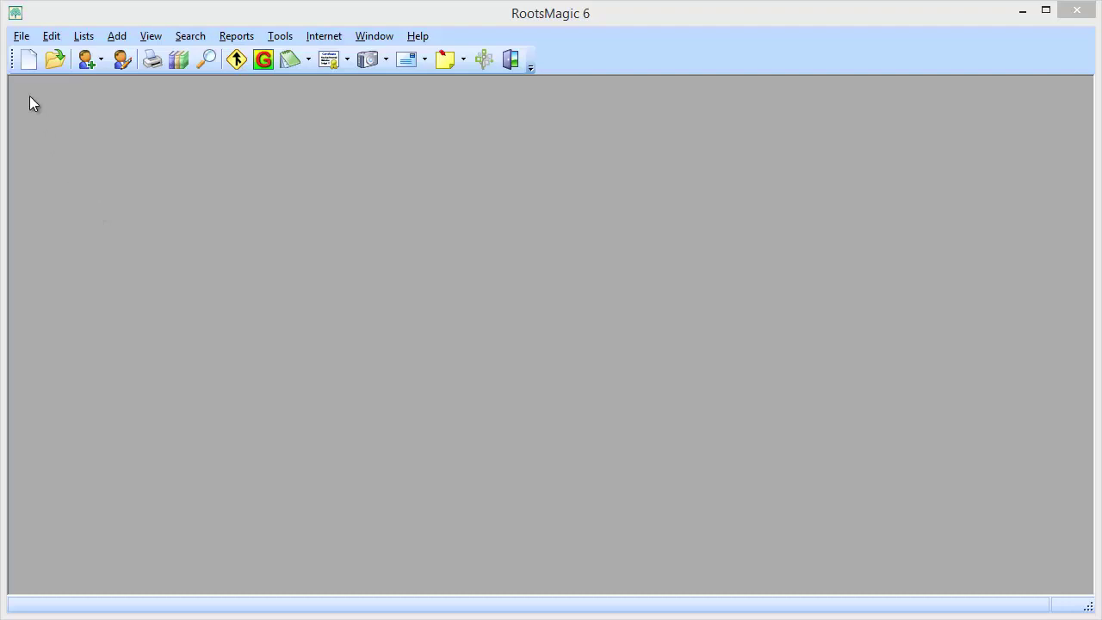
left_click(23, 40)
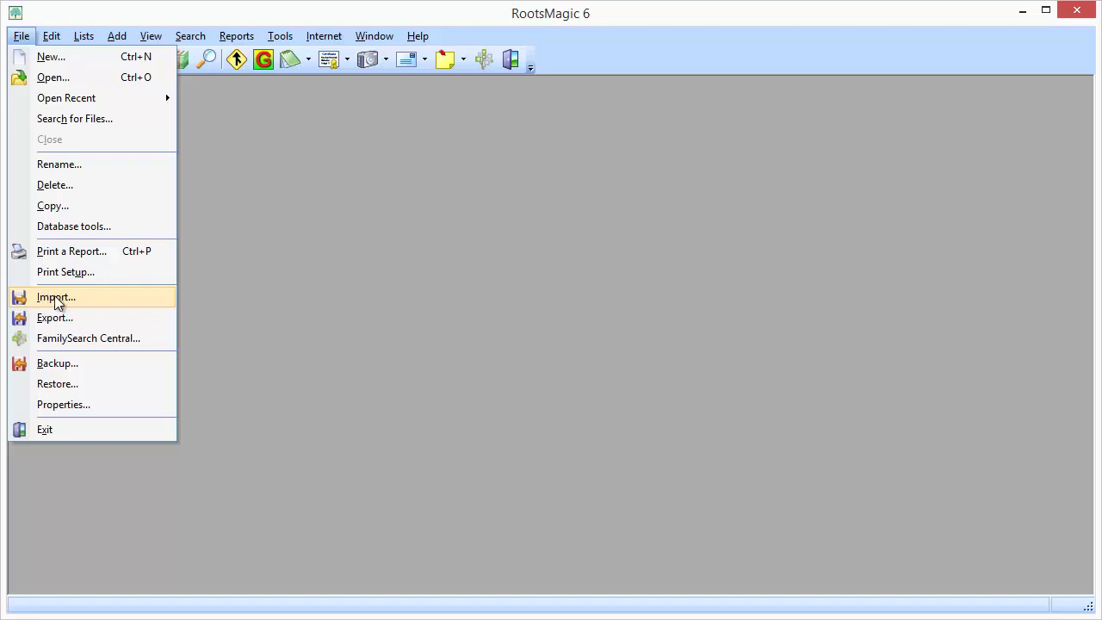
left_click(51, 300)
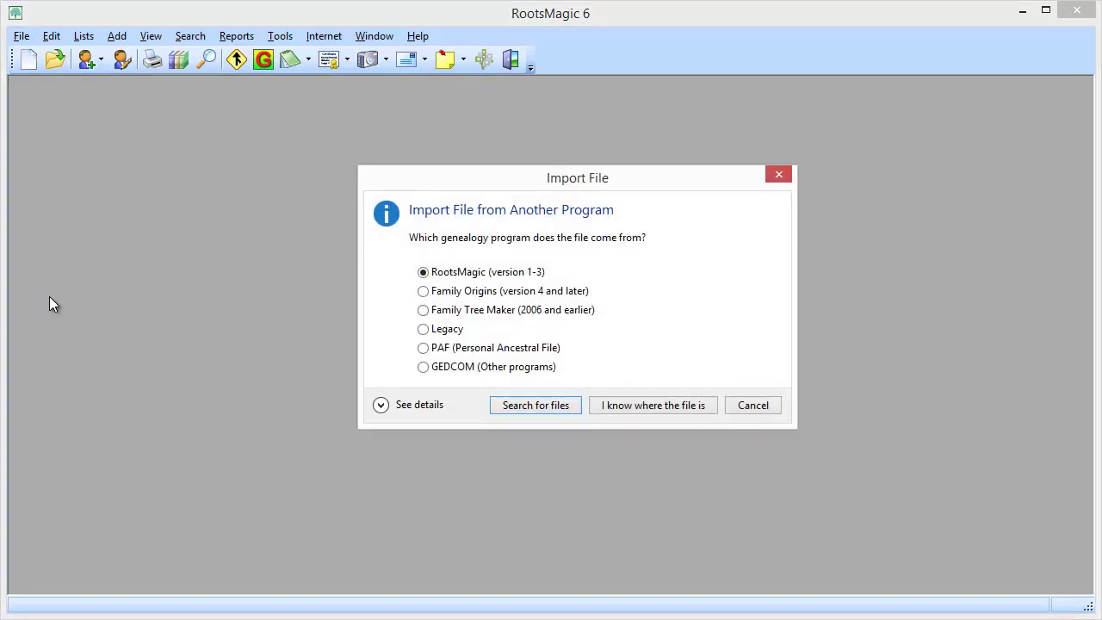
left_click(424, 368)
Step: Import Buzbee Family Tree.ged into a new database named FromAncestry without an extra source
left_click(638, 405)
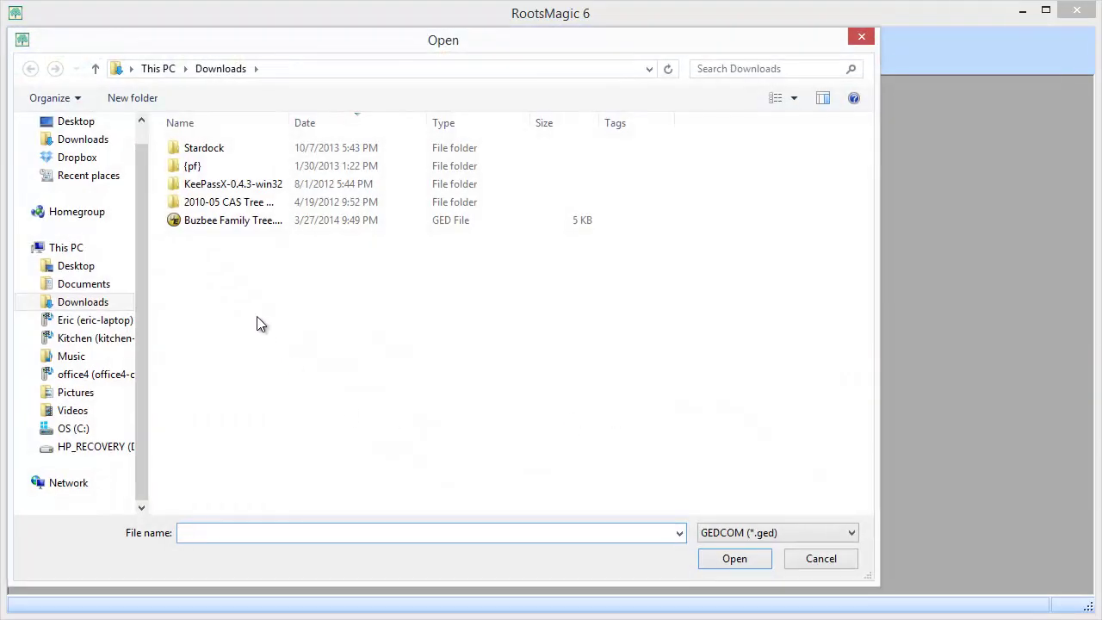
left_click(192, 222)
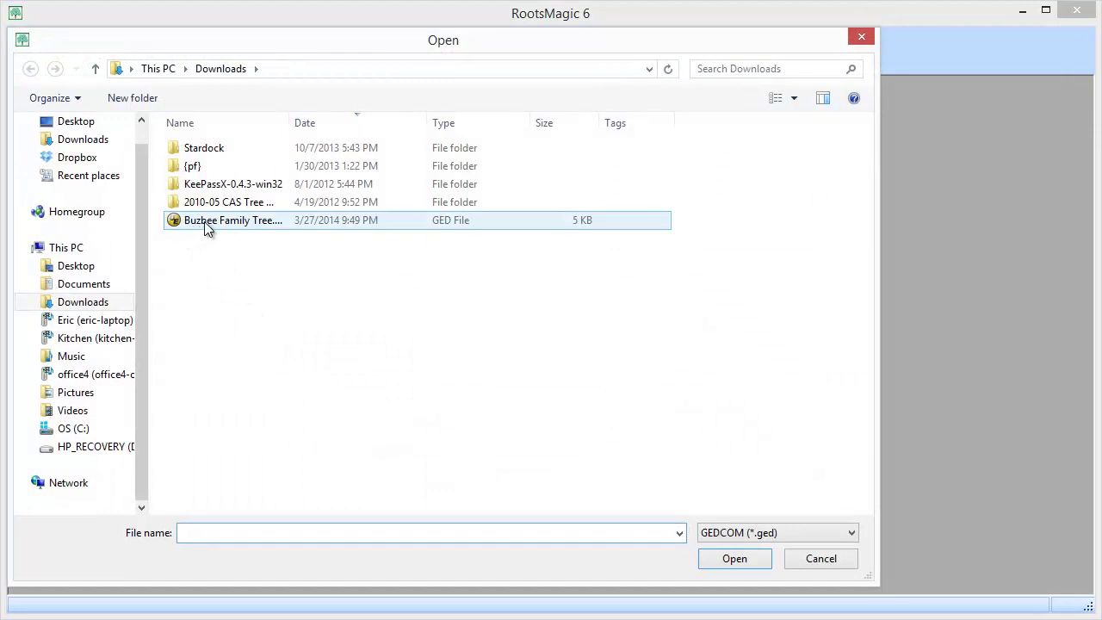
left_click(204, 221)
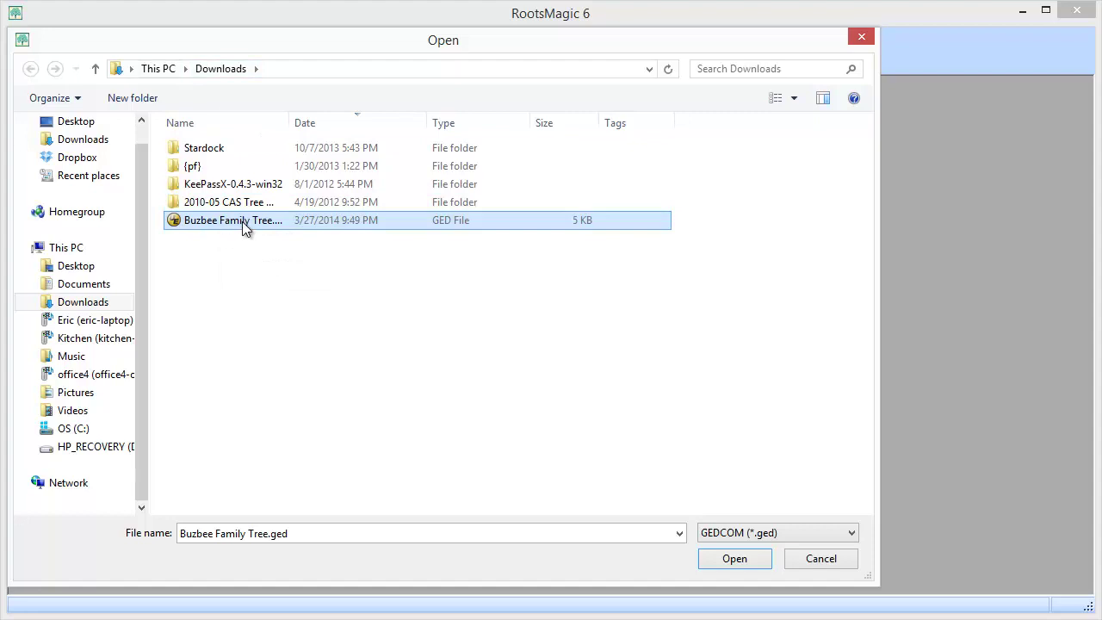
left_click(718, 559)
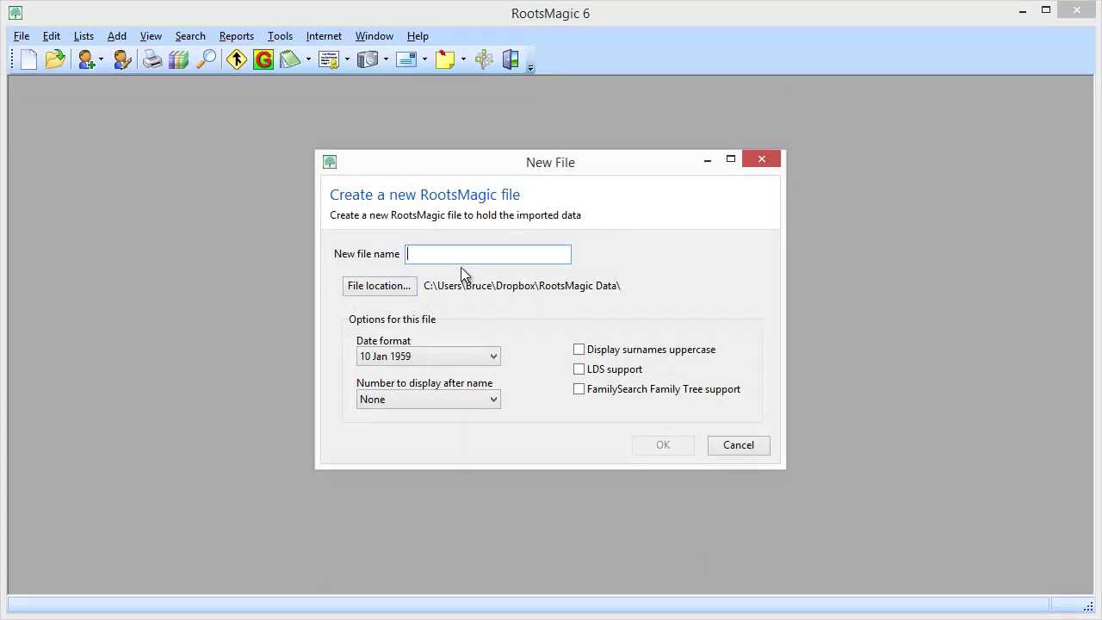
type("FromAnce")
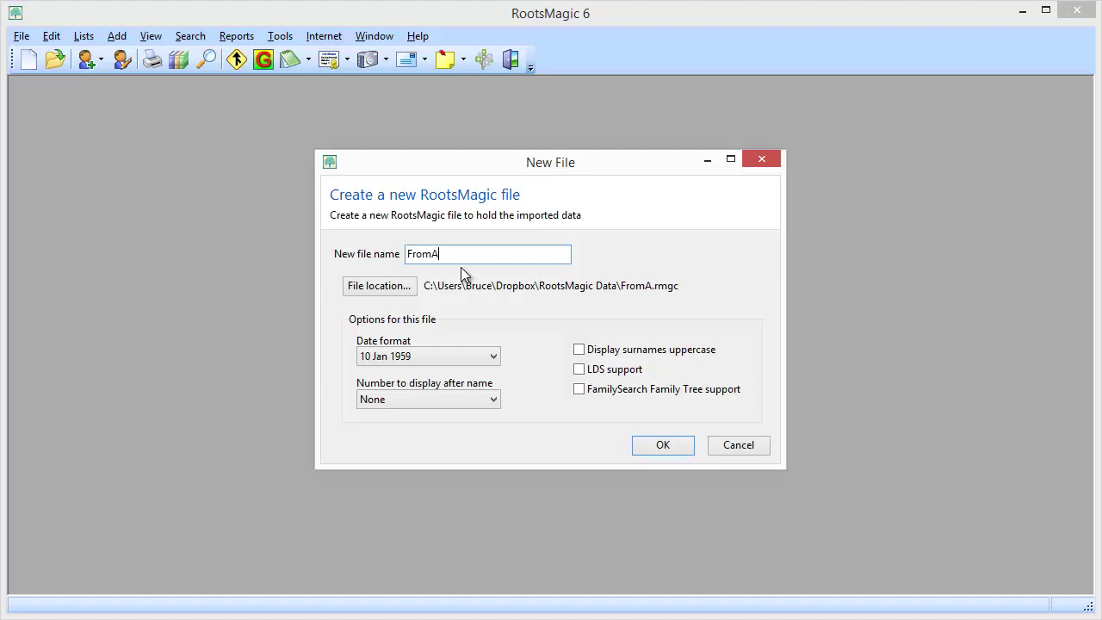
type("stry")
left_click(666, 444)
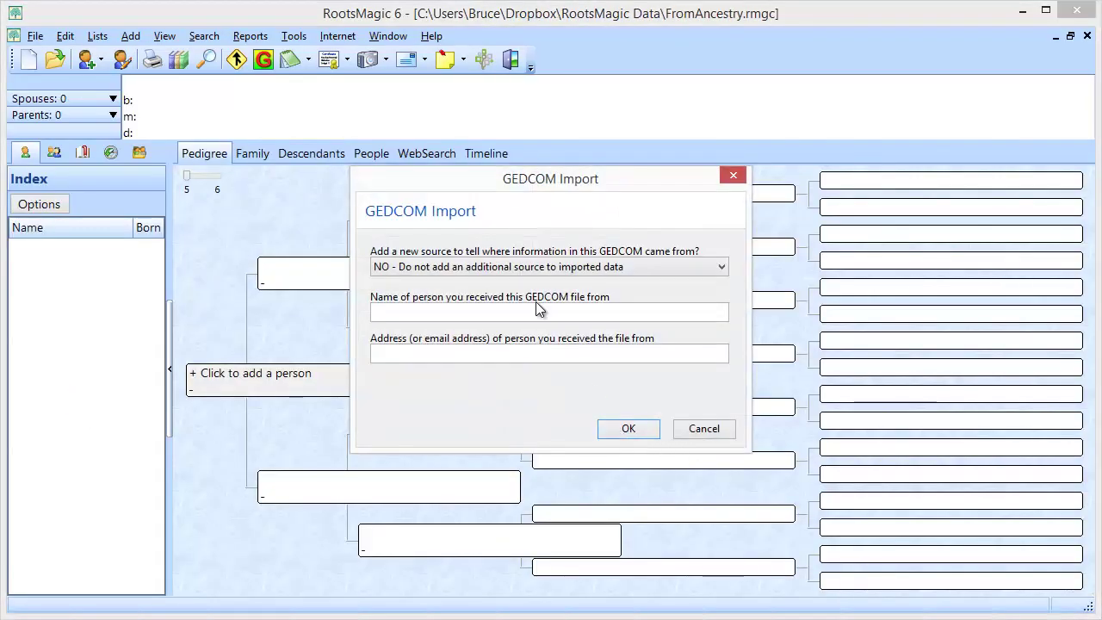
left_click(628, 430)
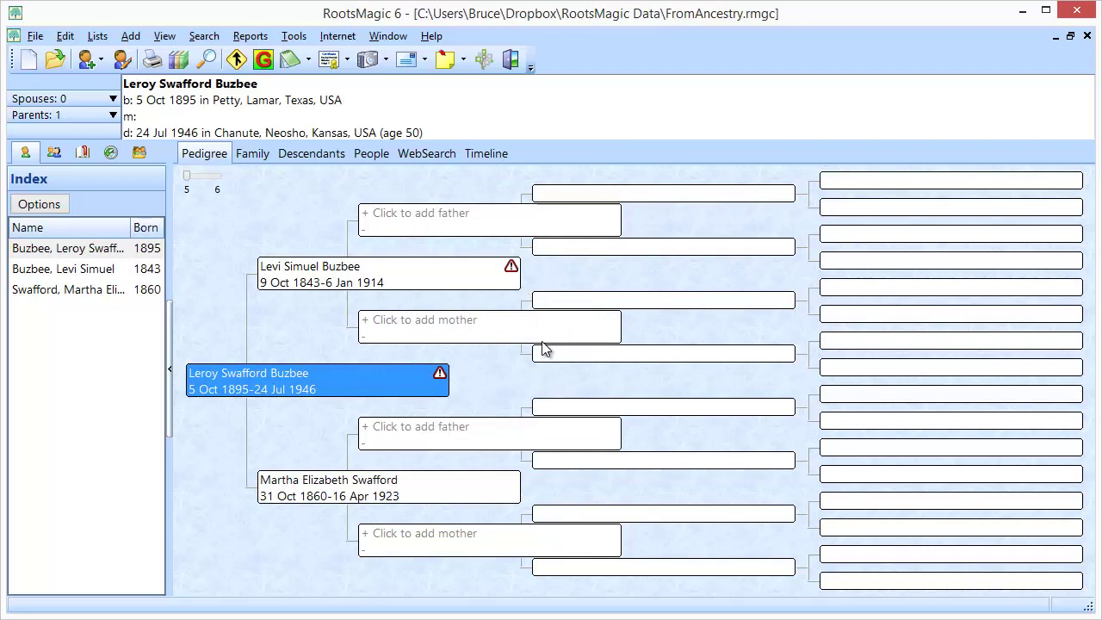
double_click(315, 285)
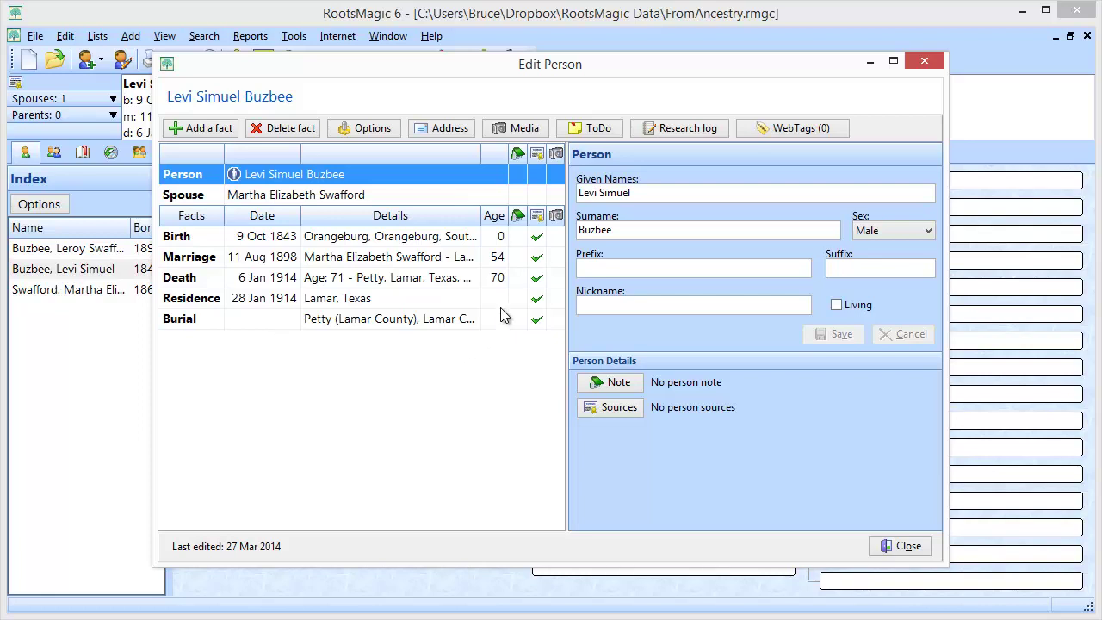
mouse_move(537, 261)
left_click(536, 279)
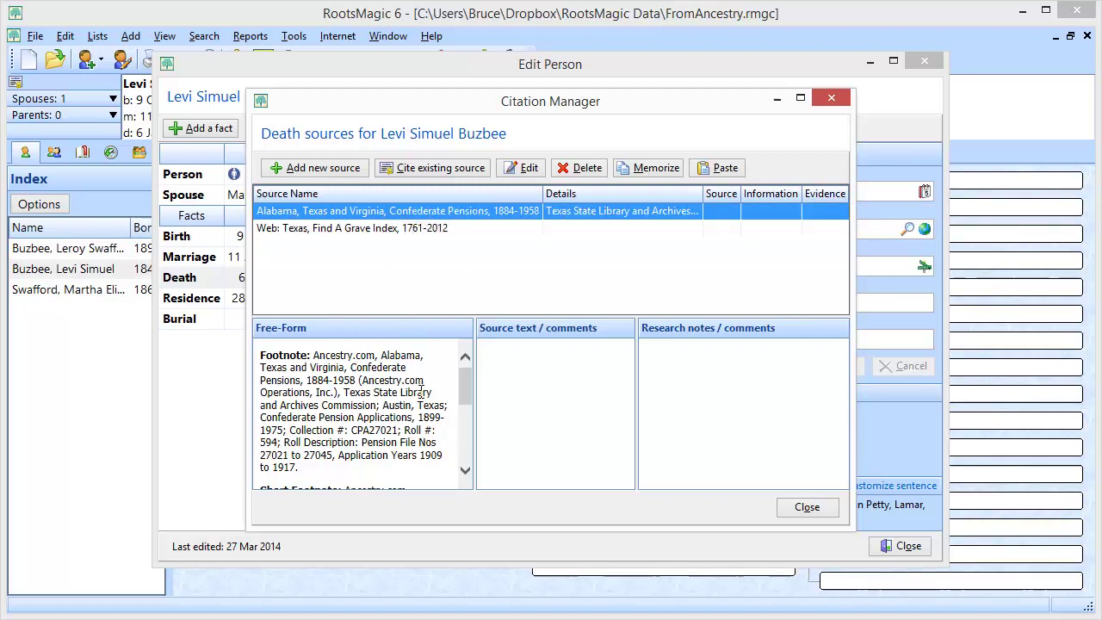
left_click_drag(465, 388, 447, 326)
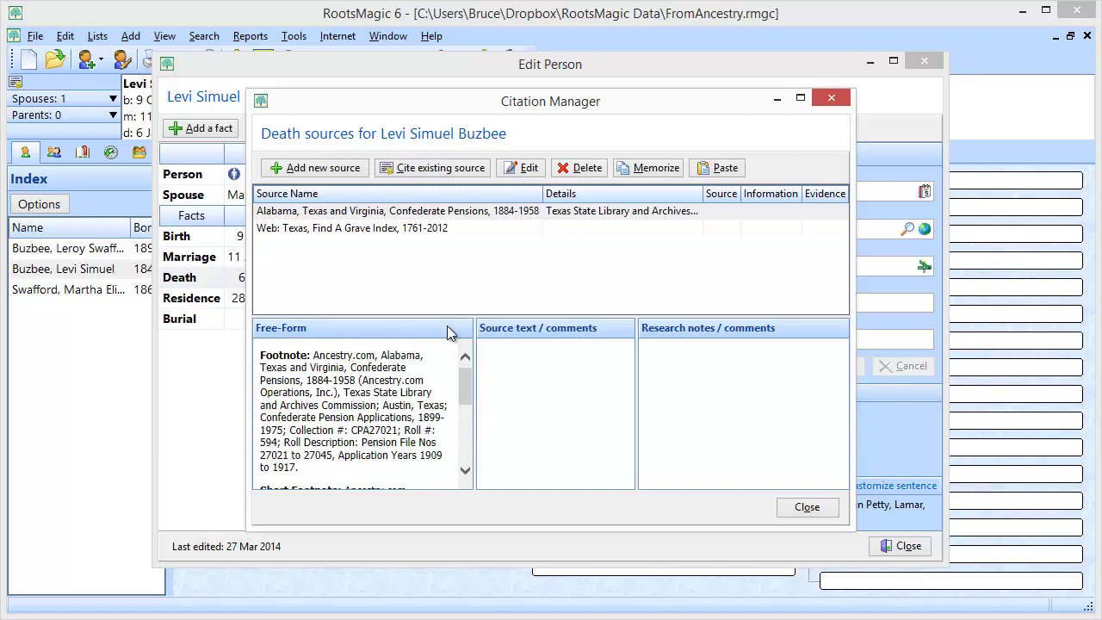
left_click(370, 230)
left_click_drag(466, 383, 462, 356)
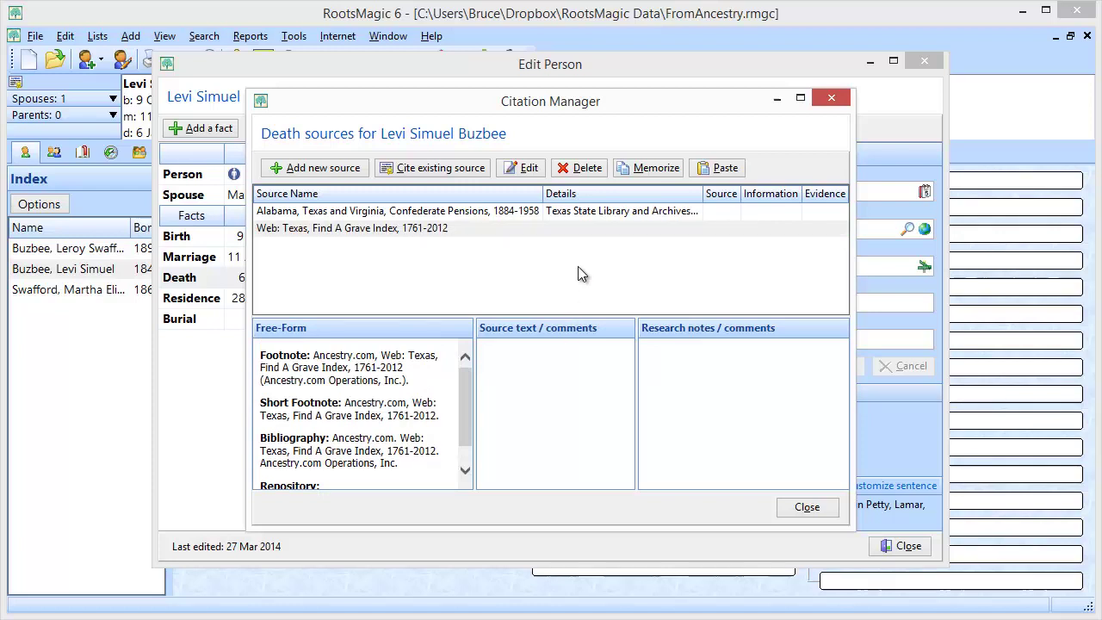
left_click(798, 512)
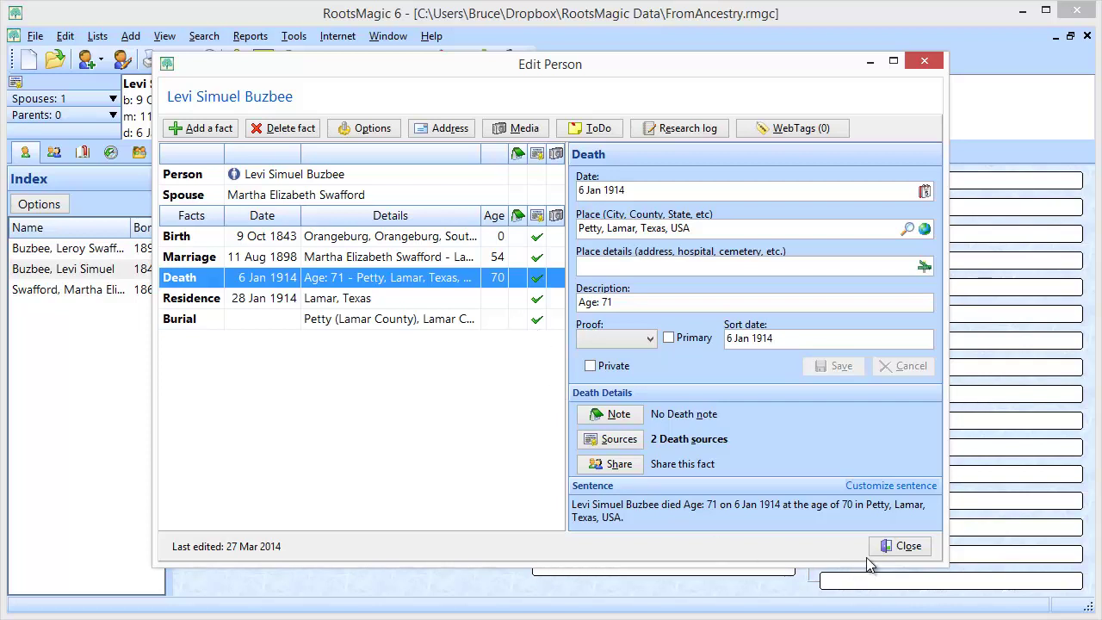
Step: Check Levi's flagged Residence after Death problem, recheck his death sources, and close his record
left_click(896, 546)
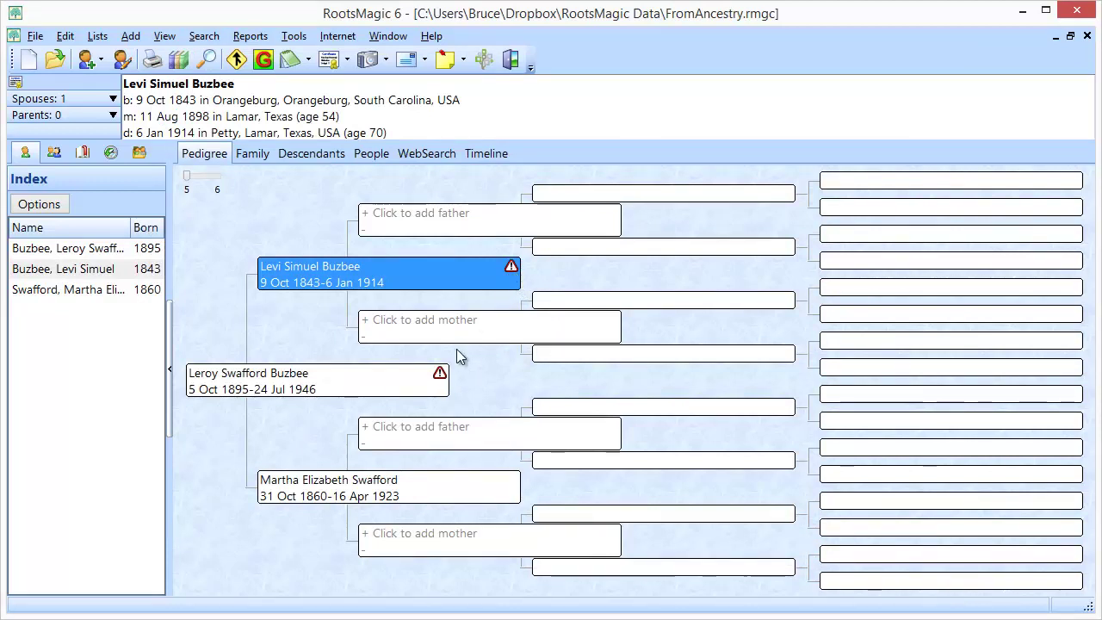
left_click(511, 268)
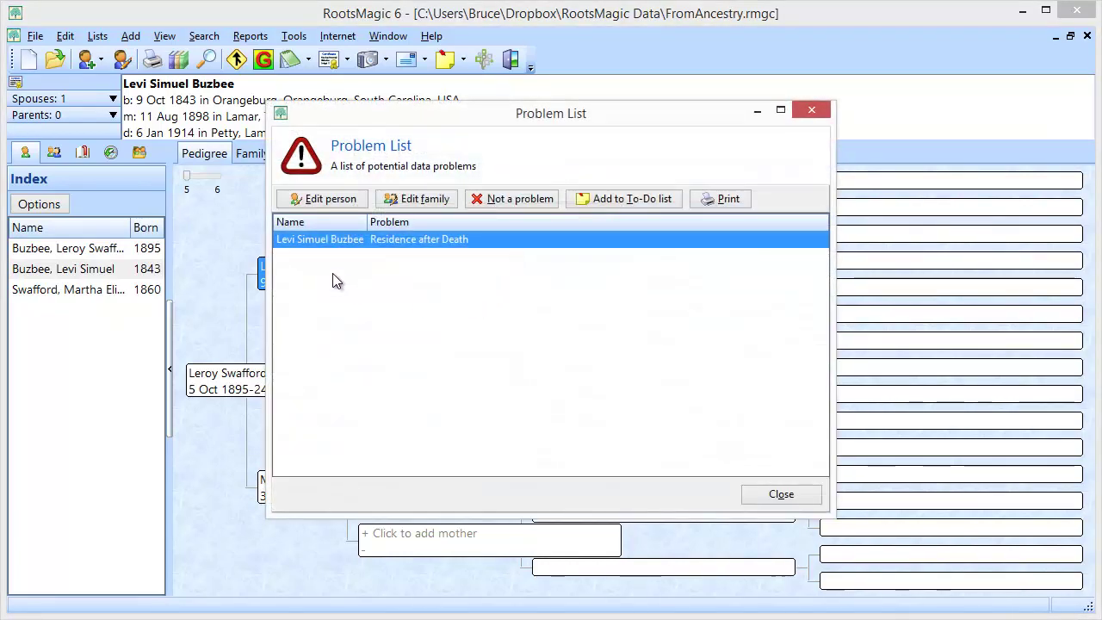
double_click(492, 242)
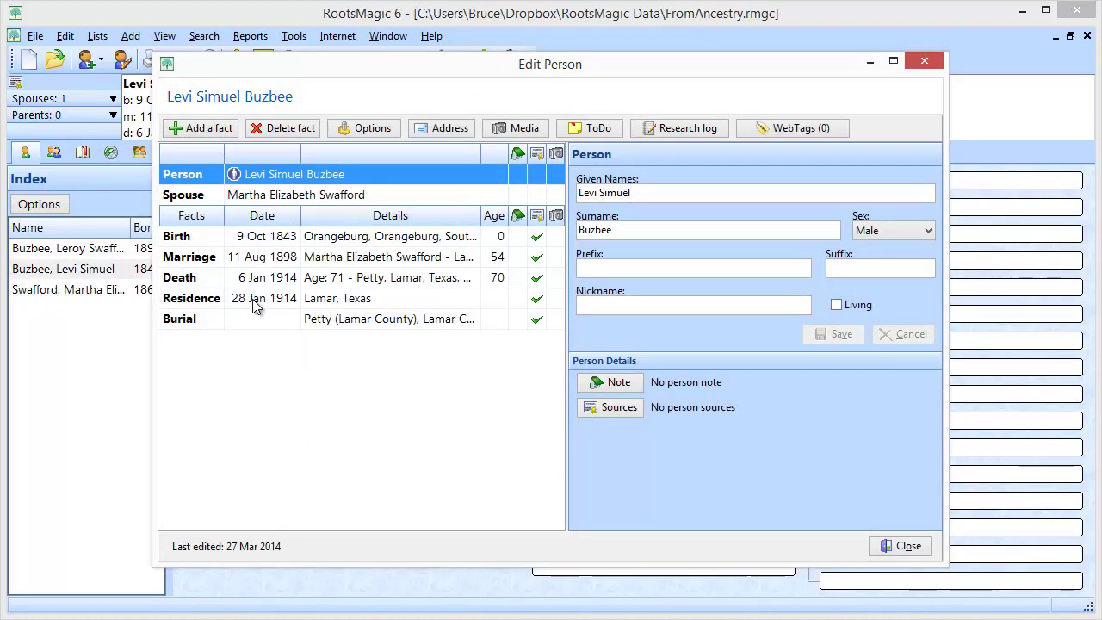
mouse_move(535, 285)
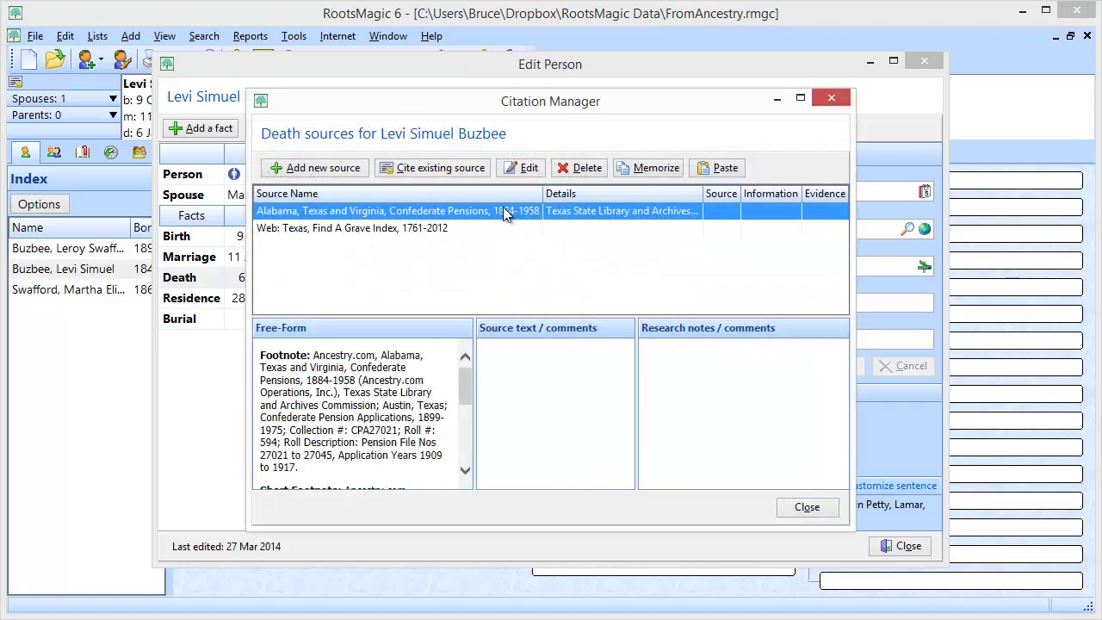
left_click(806, 507)
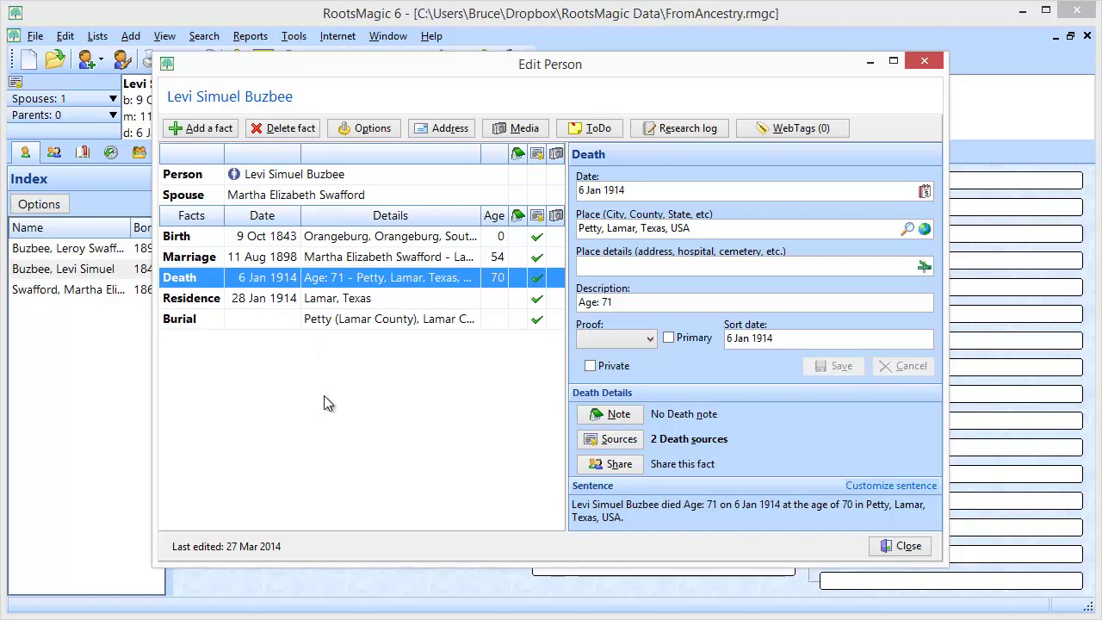
left_click(897, 546)
left_click(763, 501)
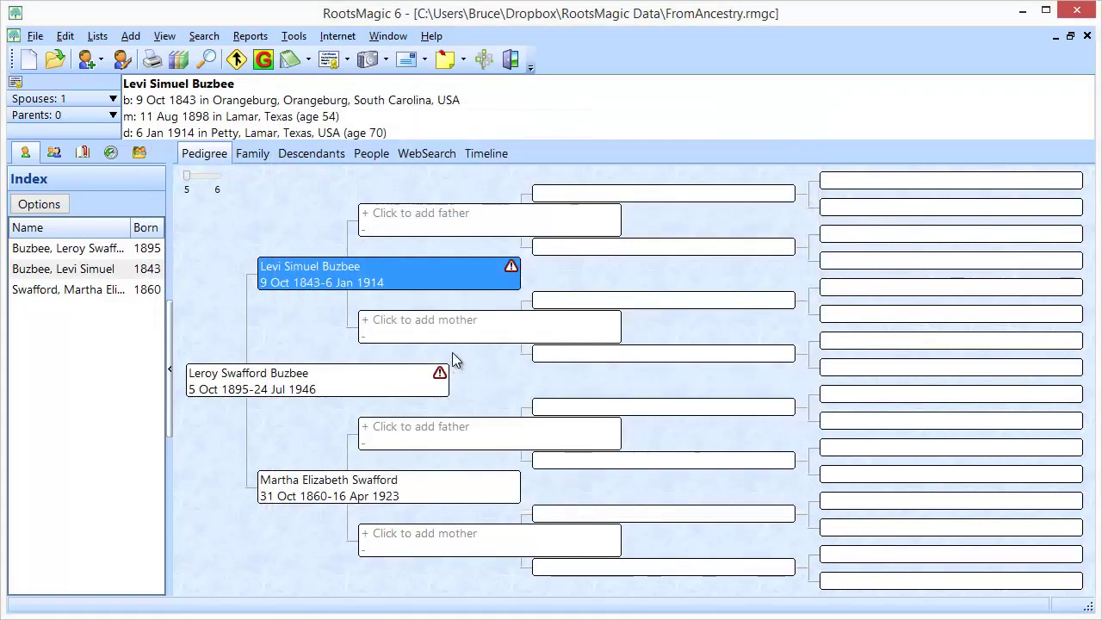